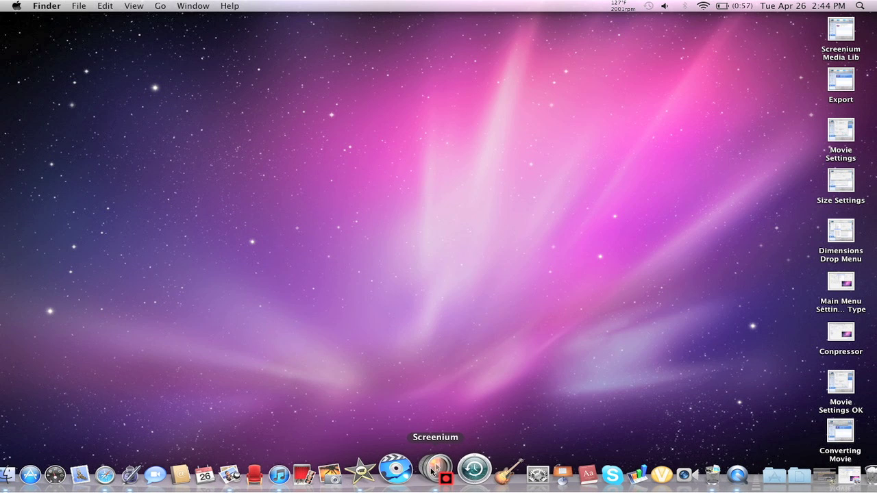
- Open the Screenium Media Lib and Export screenshots in Preview and position both windows
double_click(843, 31)
drag(297, 83, 409, 46)
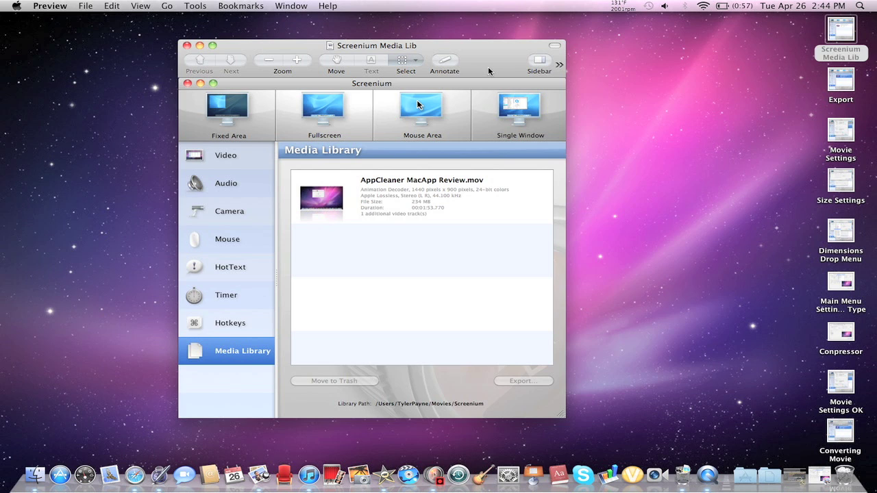
drag(488, 69, 502, 69)
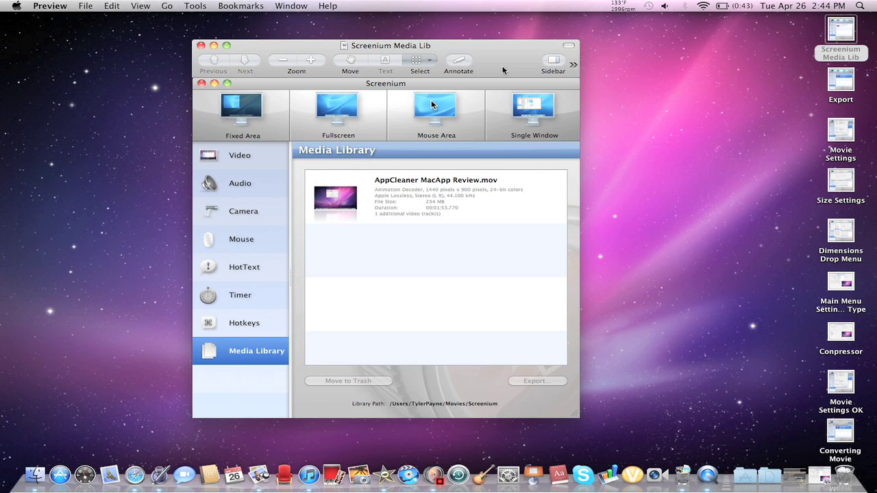
double_click(844, 85)
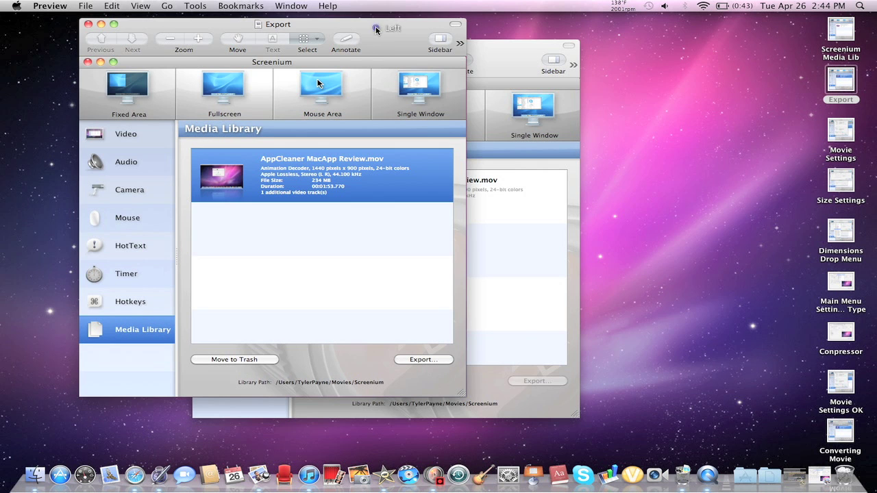
drag(375, 30, 489, 55)
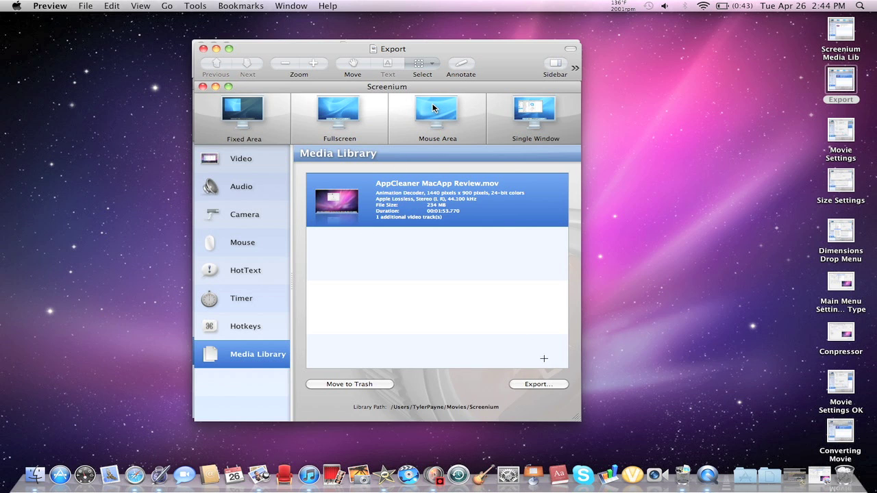
- Open the Movie Settings and Size Settings screenshots in Preview and move their windows right
double_click(846, 123)
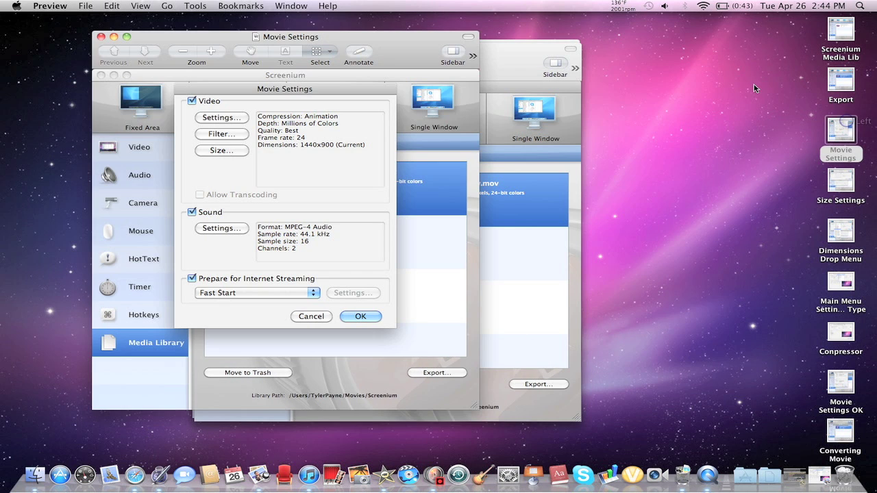
drag(328, 37, 432, 48)
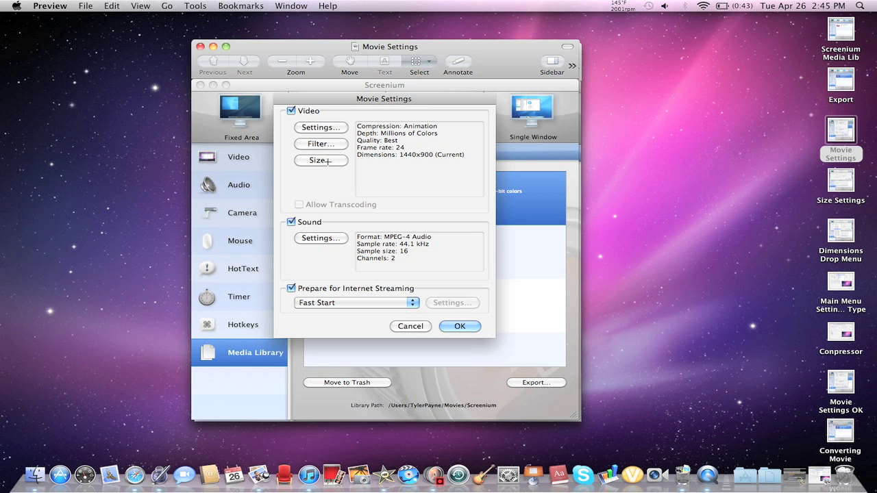
double_click(840, 182)
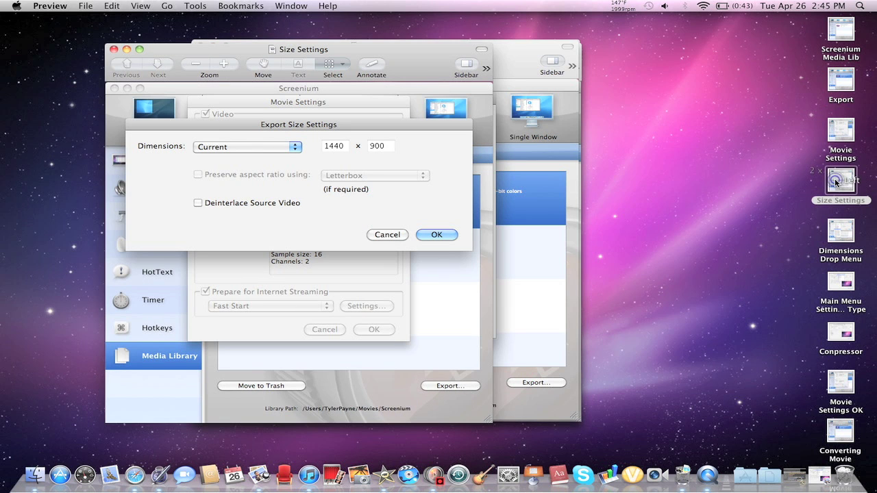
drag(248, 52, 329, 46)
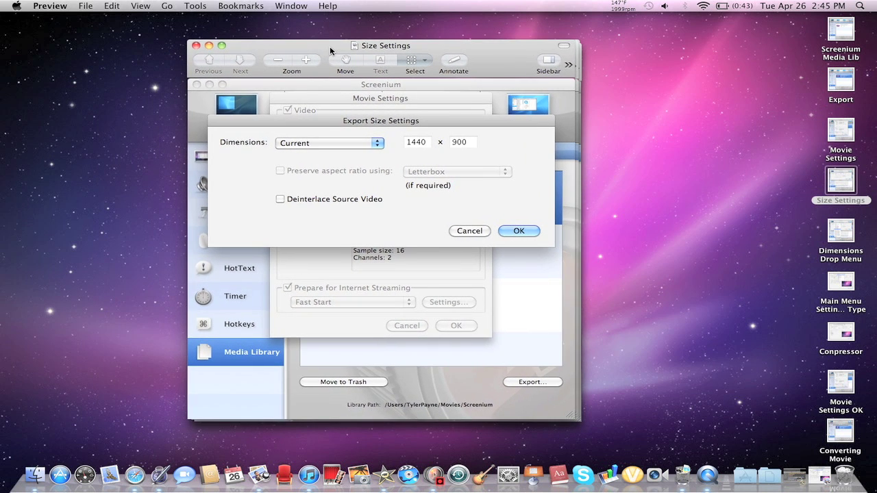
click(330, 48)
double_click(836, 236)
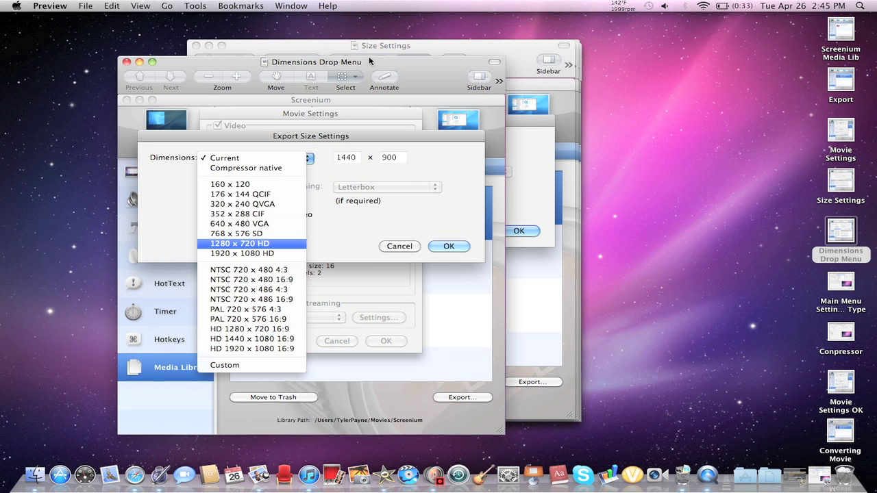
- Position the Dimensions Drop Menu screenshot, then return to Movie Settings and move it down-left
drag(378, 62, 444, 46)
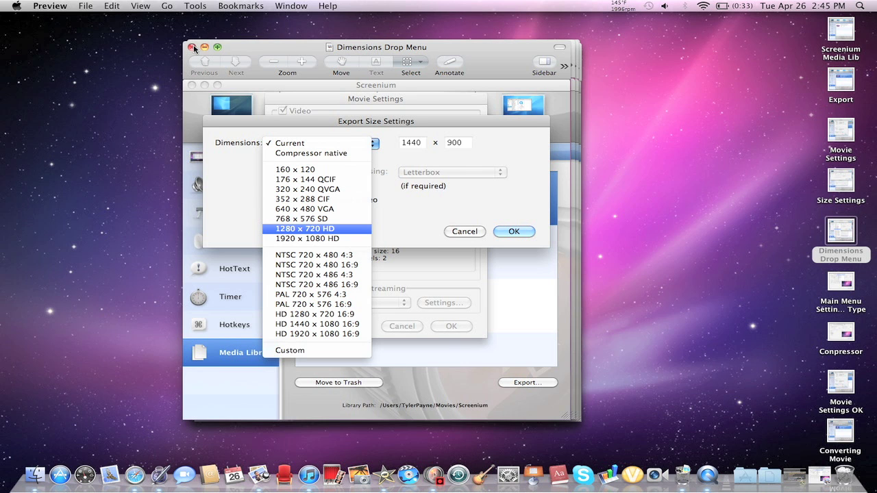
key(Up)
key(Up)
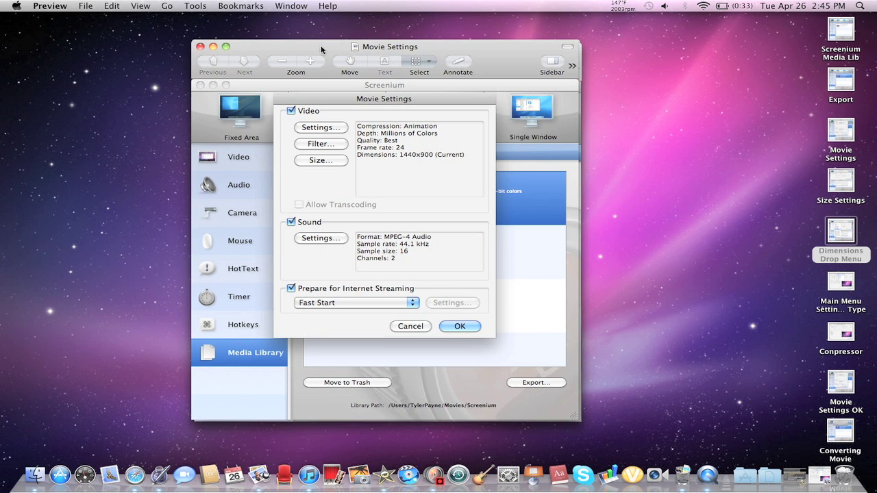
drag(322, 50, 204, 95)
- Close the Screenium Media Lib screenshot and move the Movie Settings window up and right
click(203, 49)
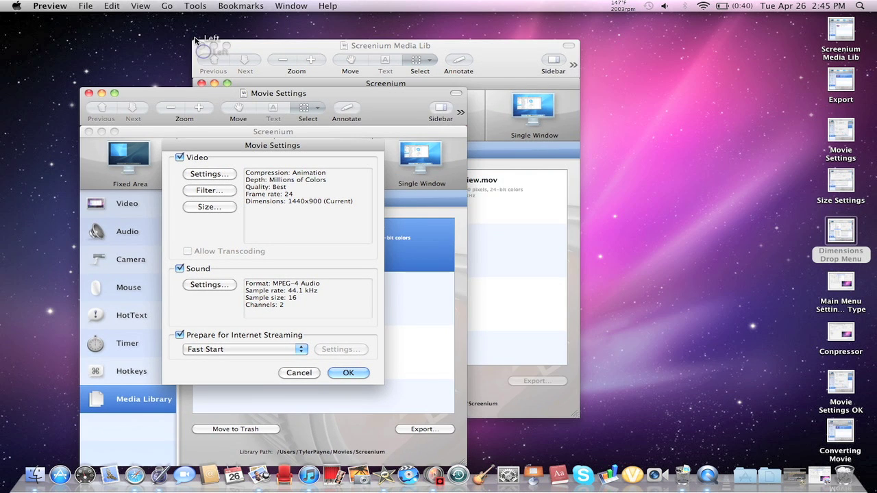
click(199, 45)
drag(388, 103, 394, 66)
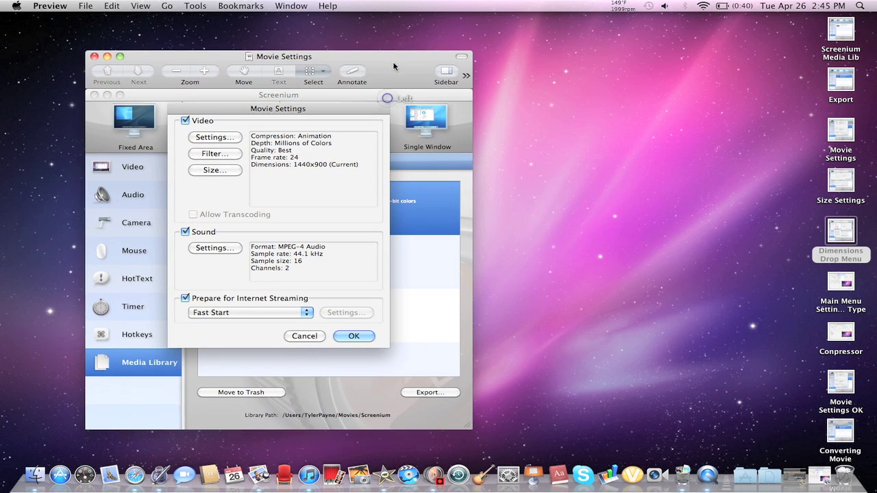
- View the compression type screenshot alongside Movie Settings, then close it
click(757, 155)
double_click(840, 283)
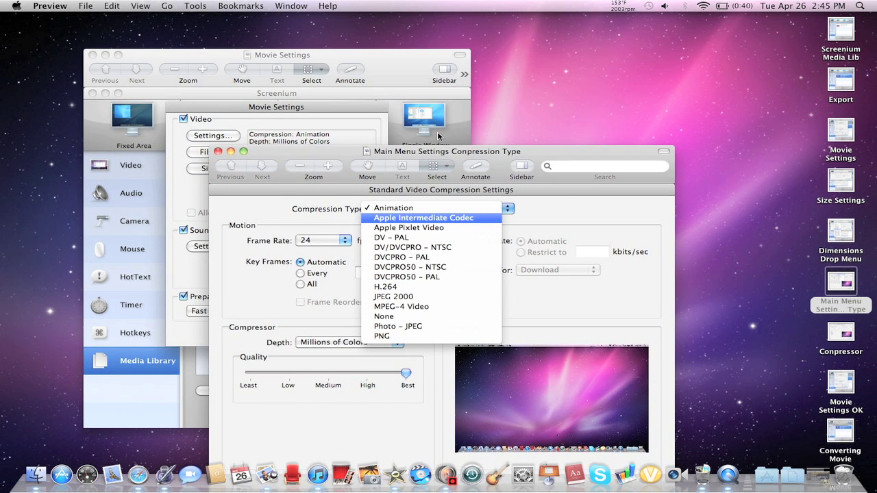
drag(441, 152, 600, 109)
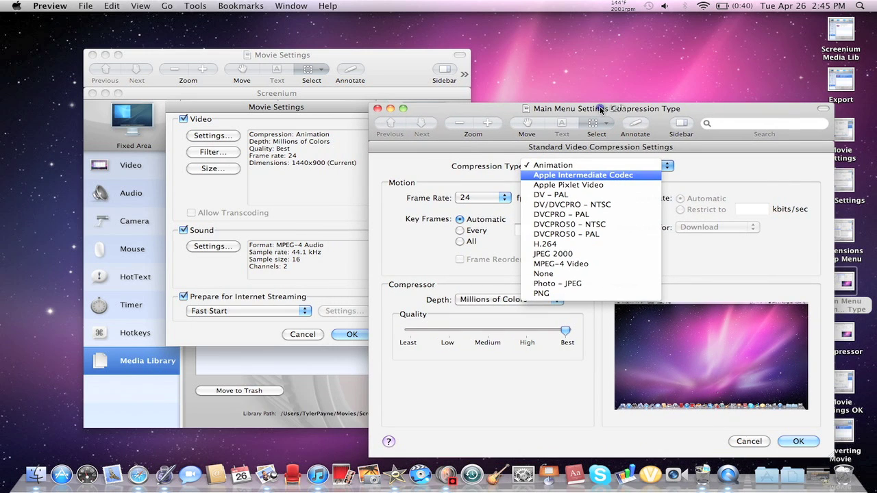
click(221, 60)
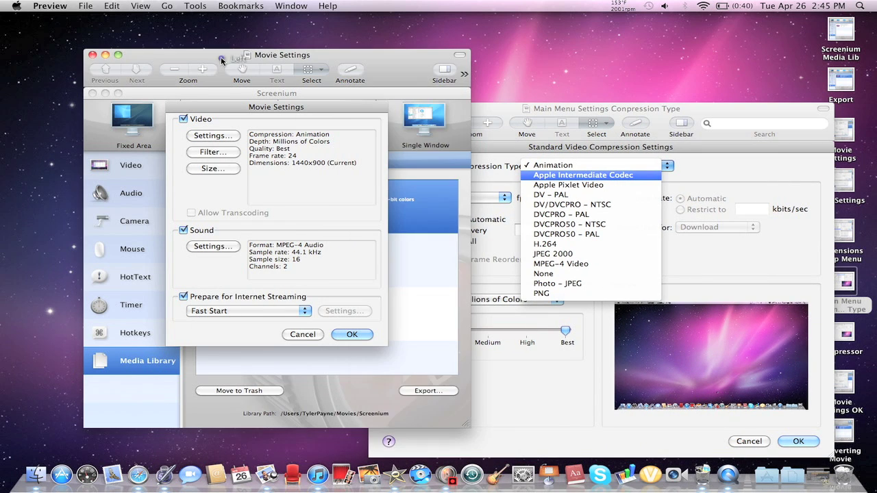
drag(220, 61, 142, 28)
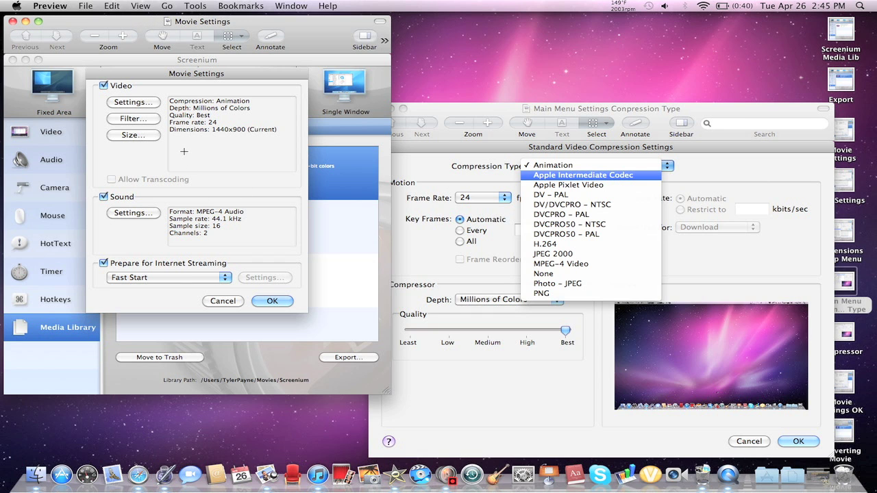
drag(645, 109, 615, 36)
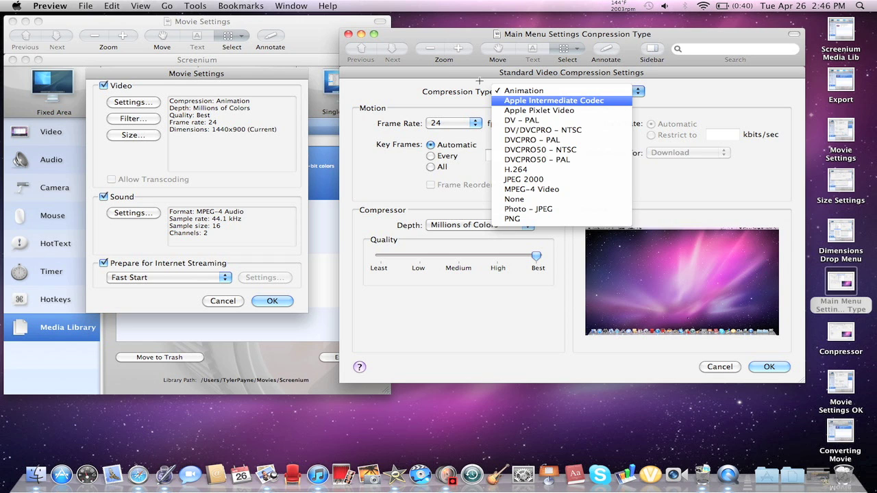
click(348, 34)
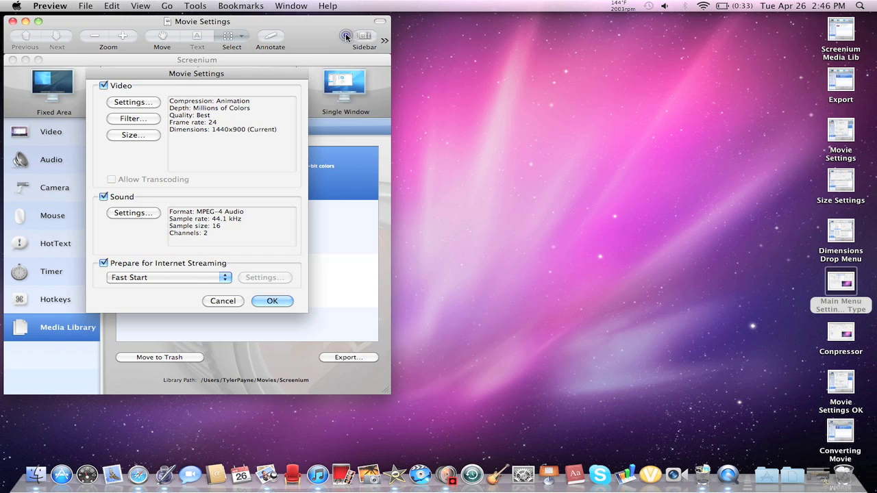
double_click(840, 339)
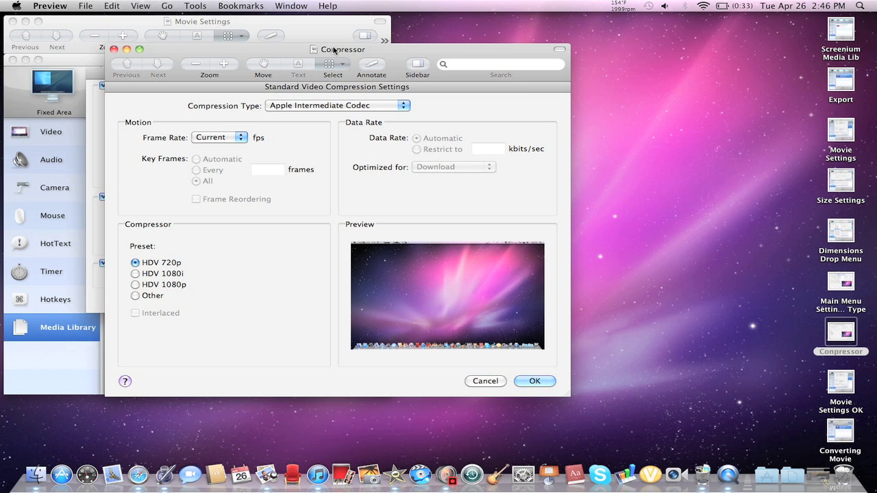
- Move the Compressor screenshot window up just below the menu bar
drag(333, 50, 334, 18)
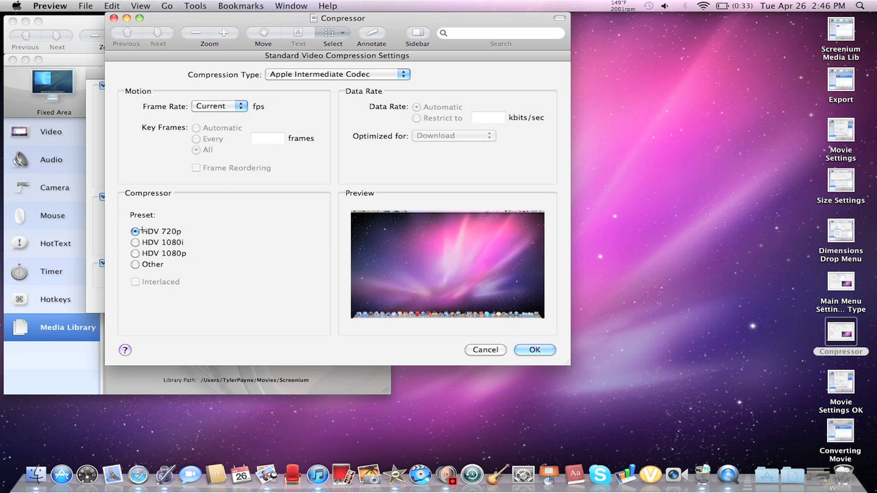
- Close the Compressor screenshot, view Movie Settings OK, then close both Movie Settings windows
click(114, 18)
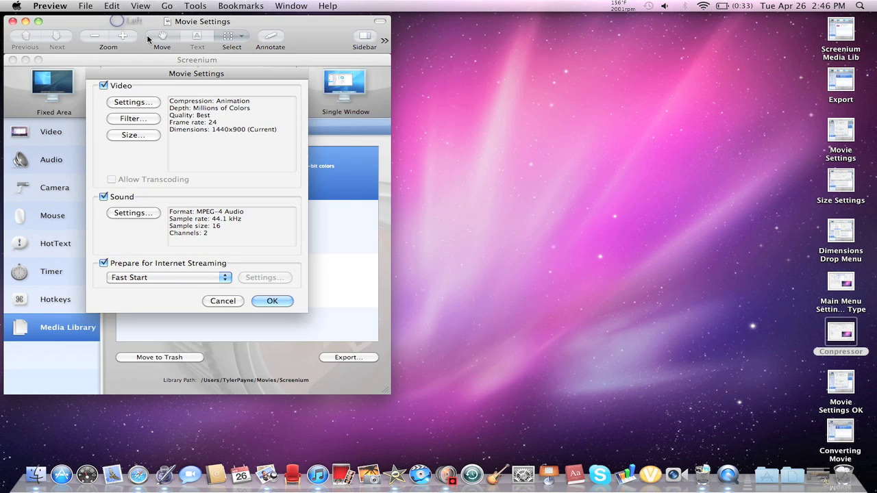
double_click(841, 383)
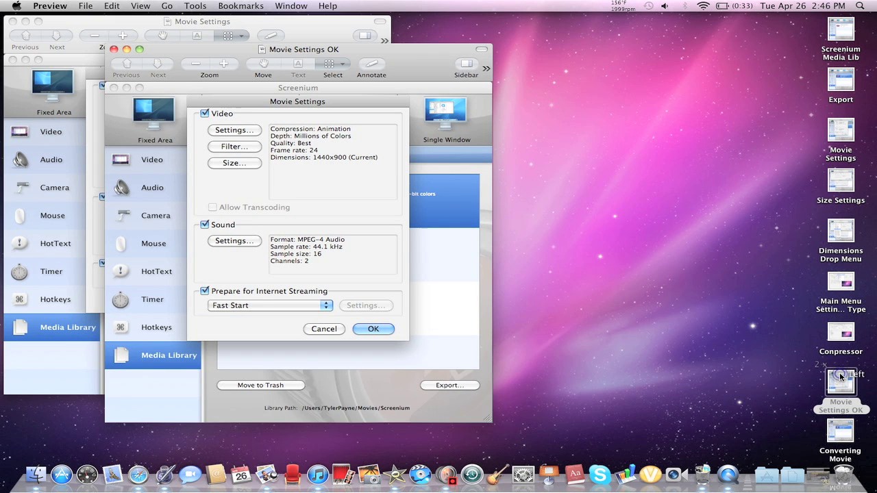
drag(405, 50, 404, 25)
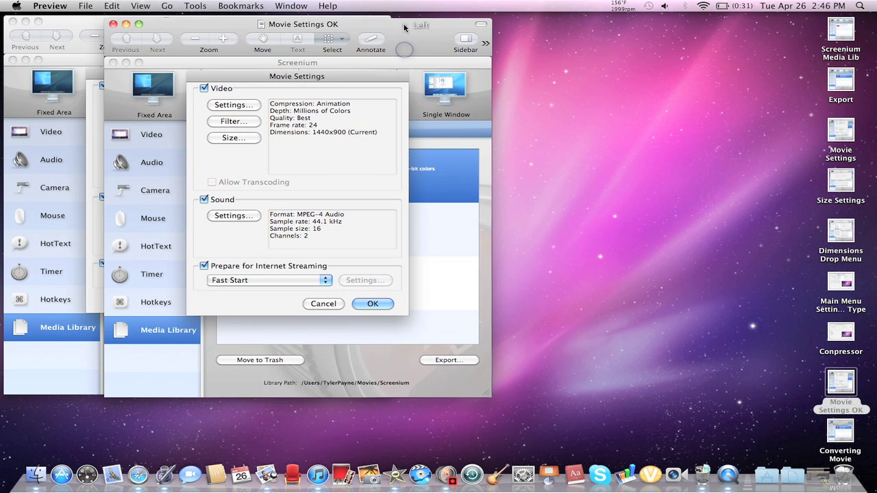
click(12, 21)
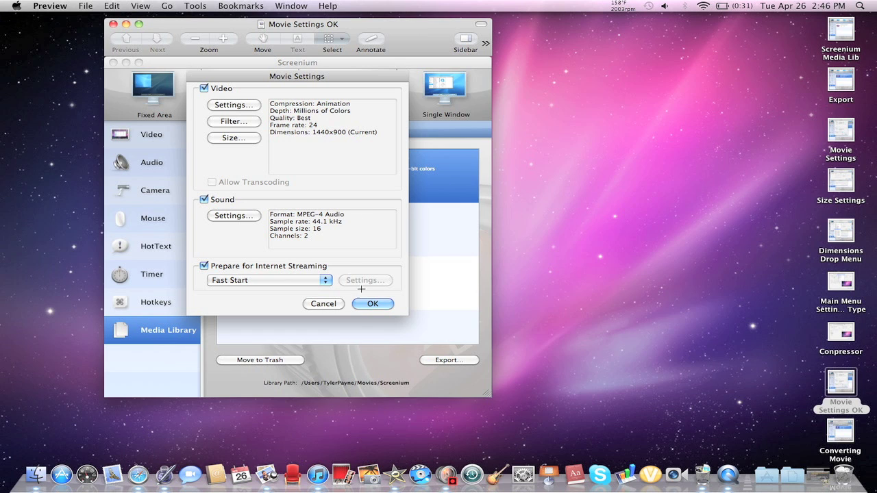
click(114, 24)
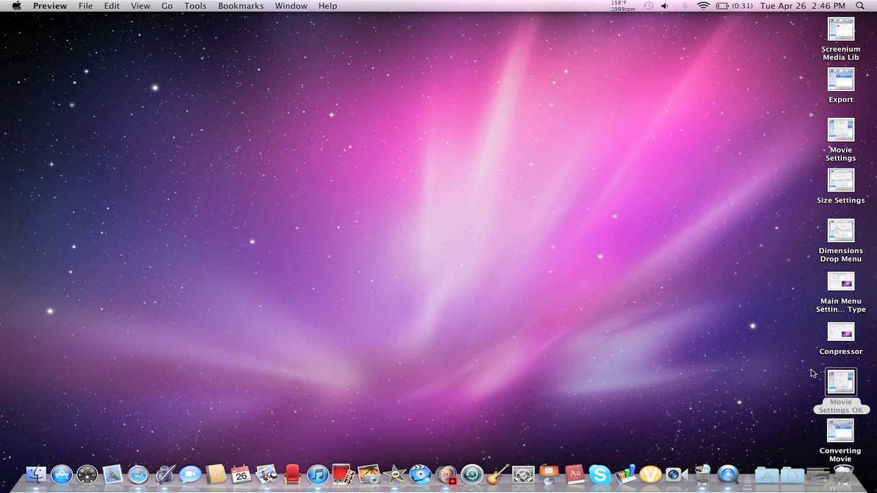
click(844, 440)
- View the Converting Movie screenshot, then restore the minimized iMovie window from the Dock
double_click(843, 440)
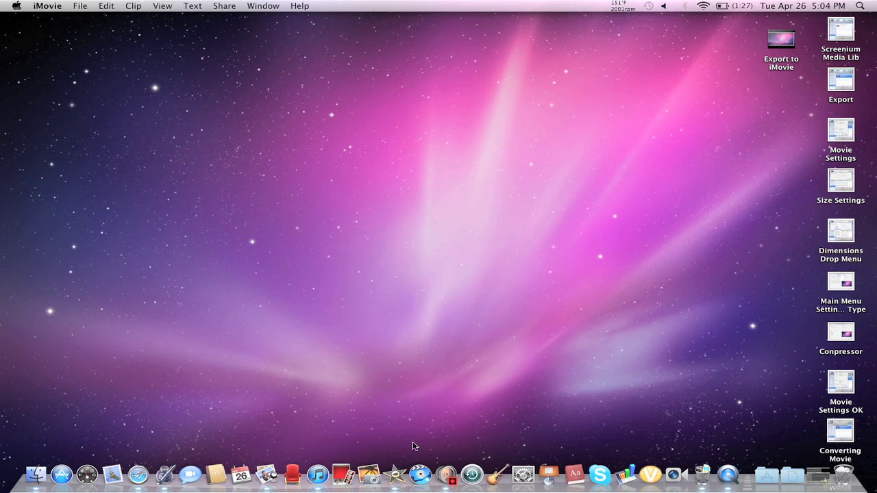
click(815, 485)
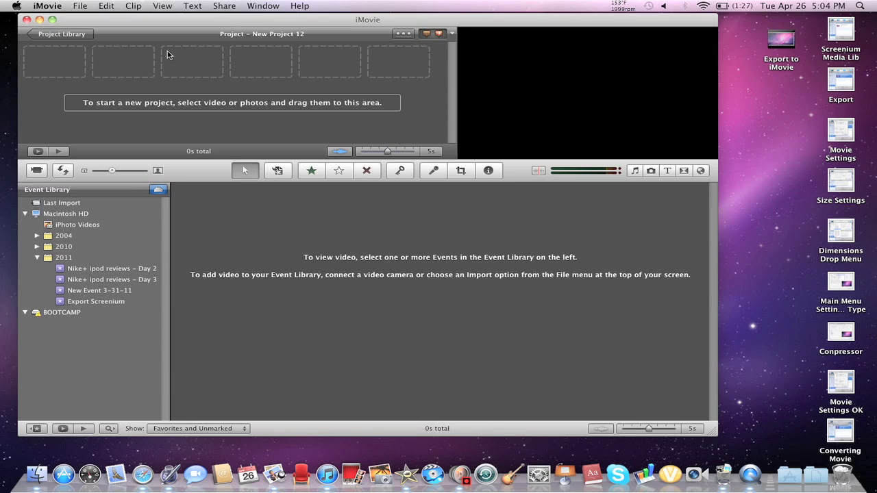
click(80, 6)
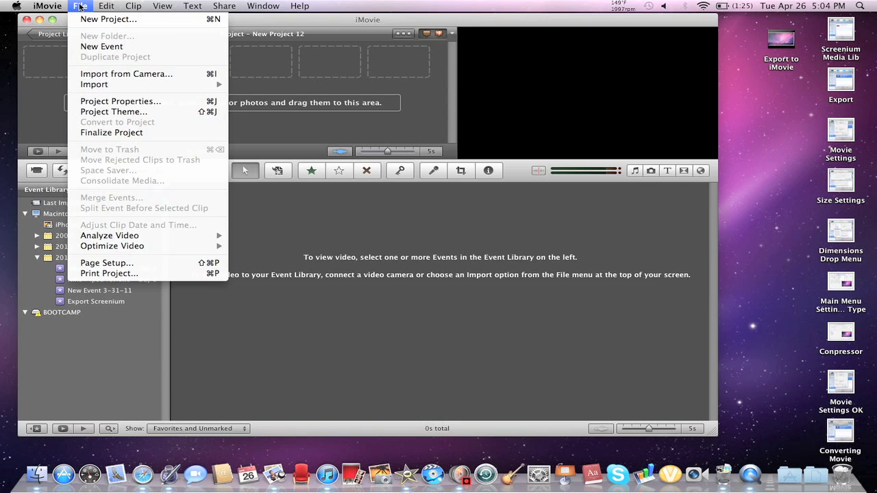
click(362, 126)
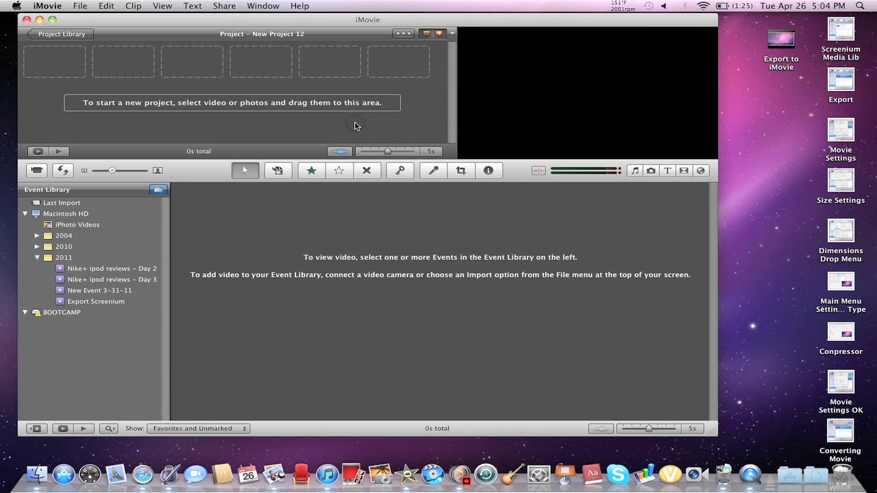
click(83, 9)
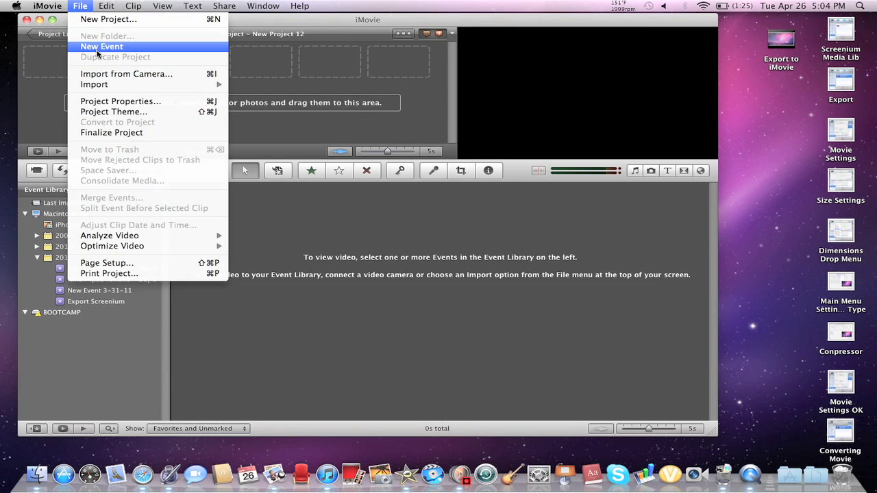
click(128, 289)
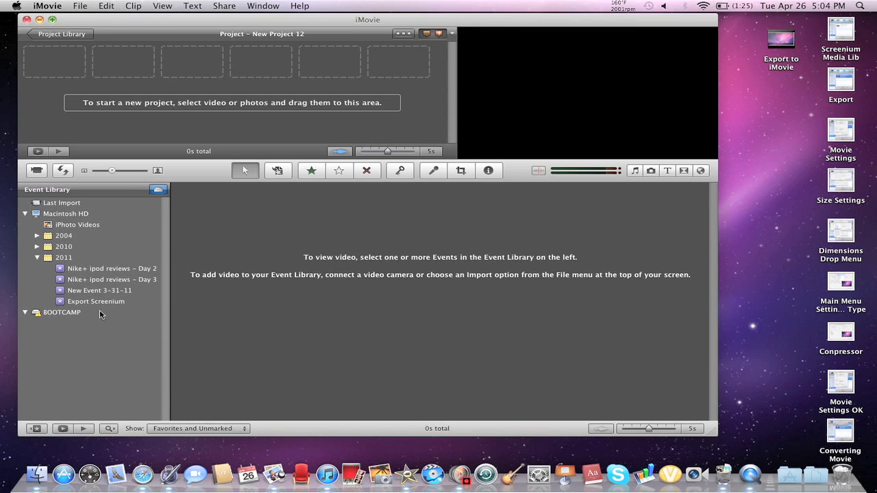
click(96, 305)
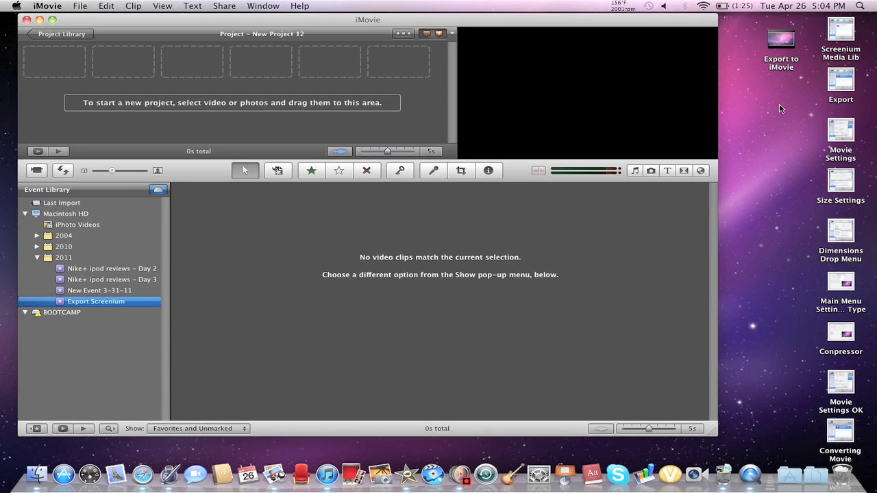
- Import the Export to iMovie movie from the desktop into the Export Screenium event
drag(781, 50, 113, 303)
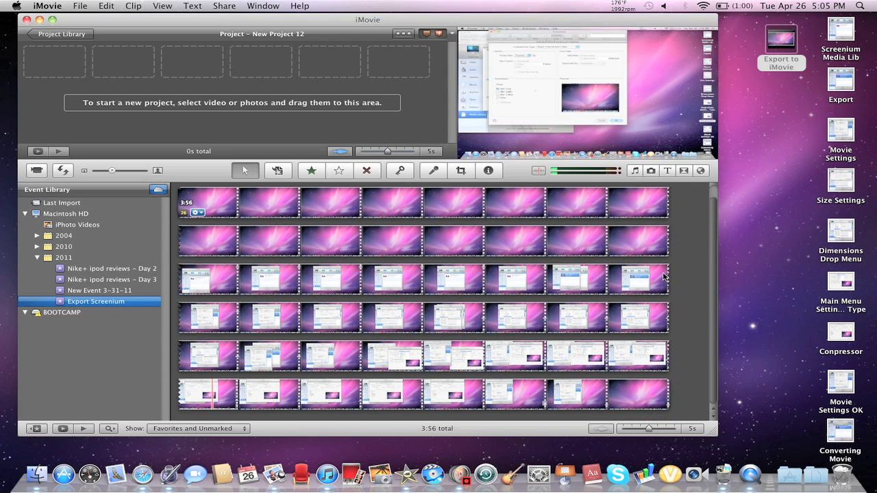
scroll(535, 274, down, 1)
- Select the entire 3:56 screencast clip with Cmd+A and drag it into New Project 12
click(713, 278)
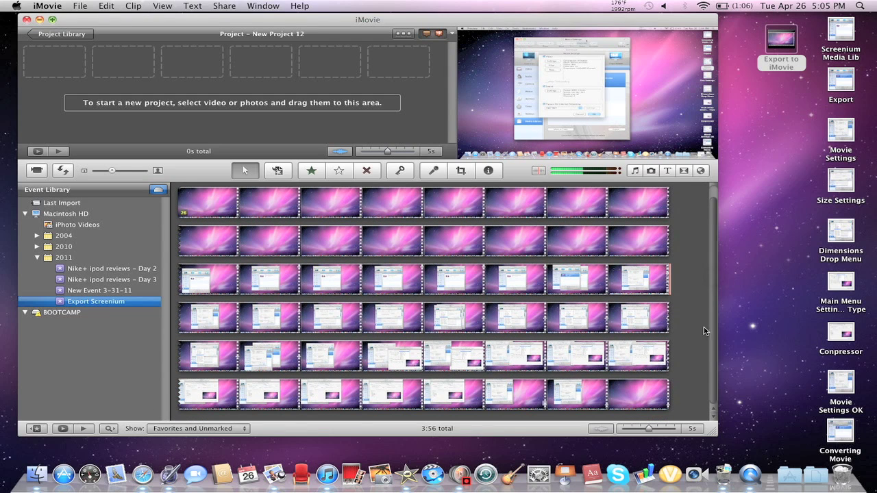
scroll(712, 312, up, 1)
scroll(715, 308, down, 1)
scroll(705, 226, up, 1)
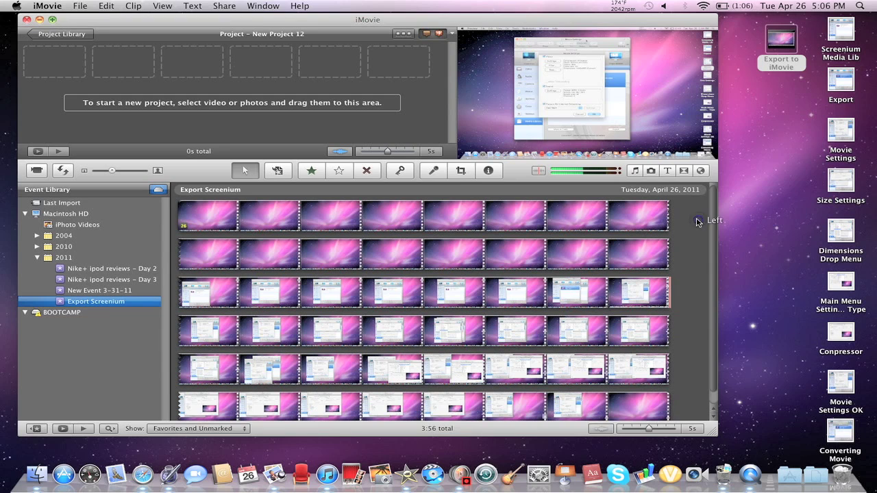
click(191, 216)
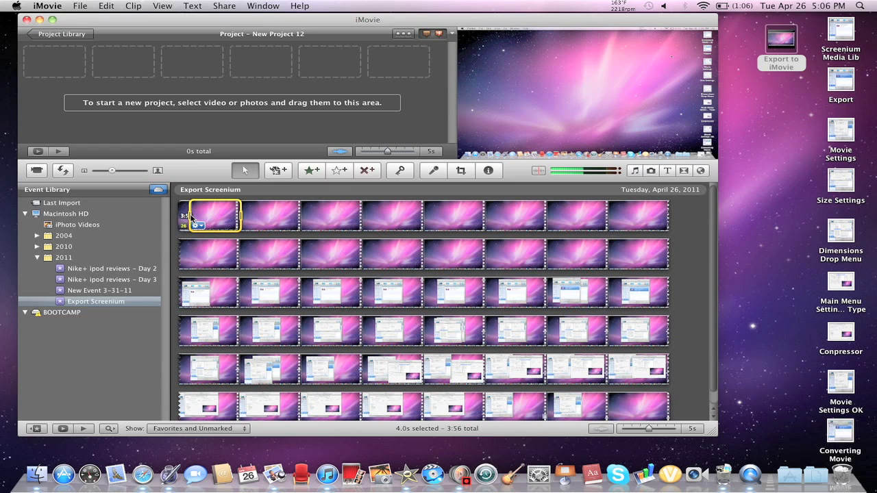
key(super+a)
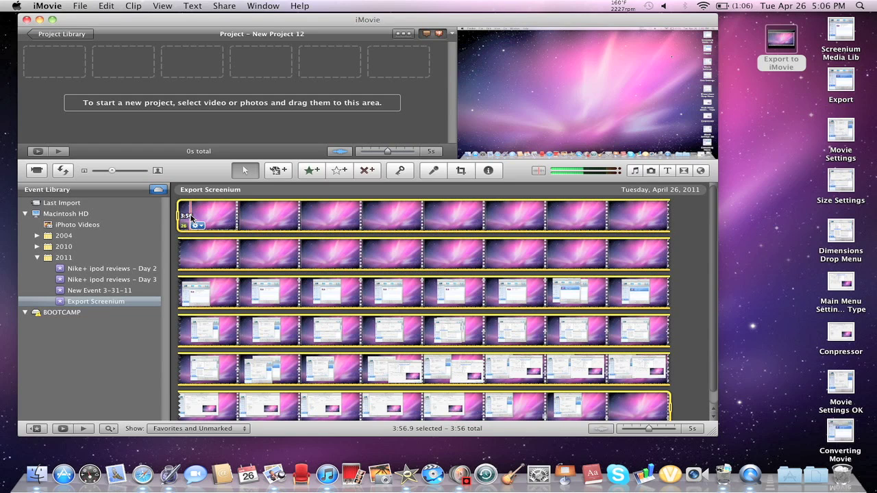
drag(221, 217, 55, 73)
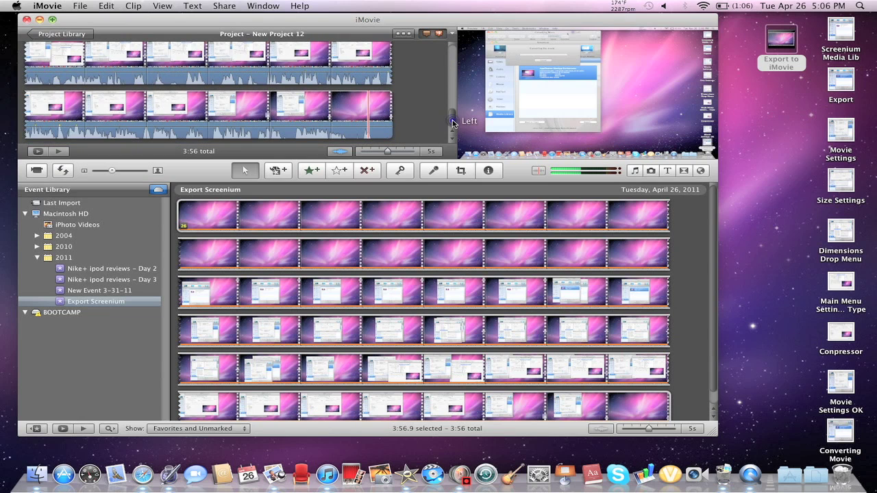
drag(452, 124, 453, 55)
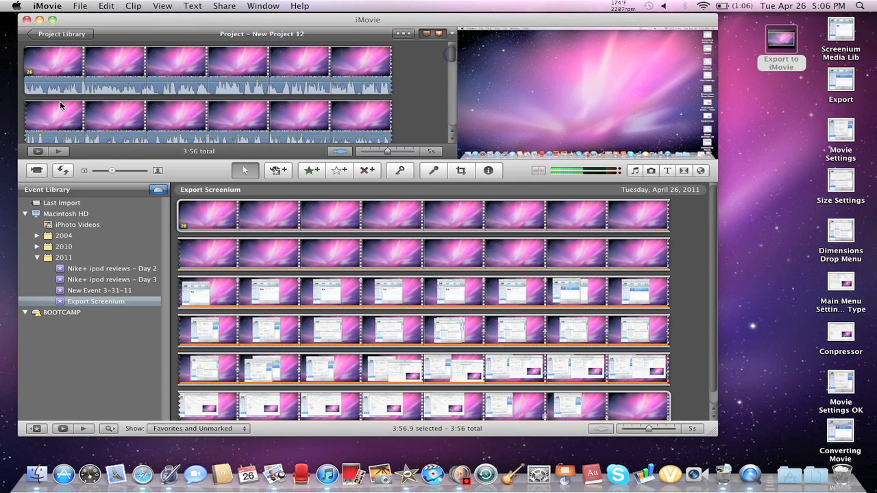
scroll(370, 96, down, 5)
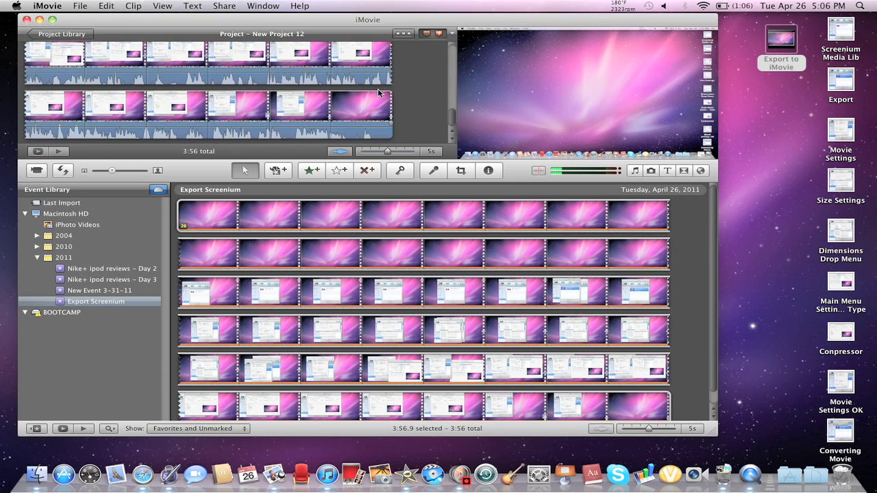
scroll(403, 136, up, 2)
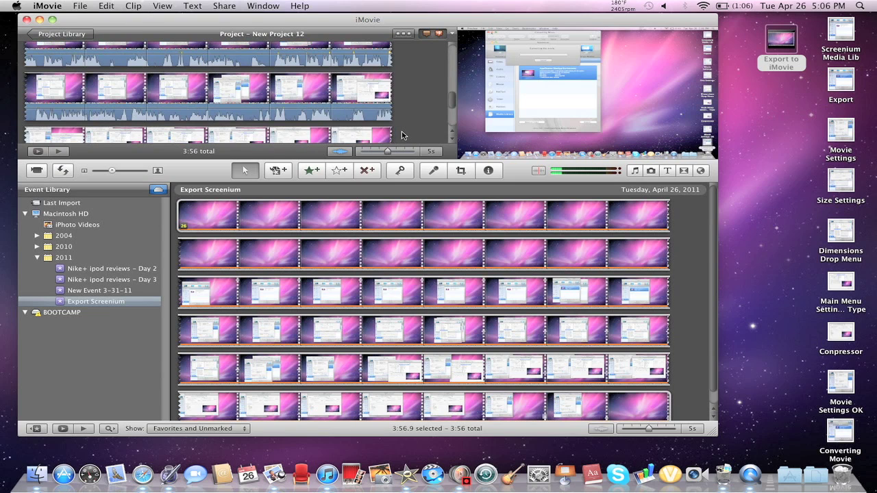
scroll(403, 135, up, 3)
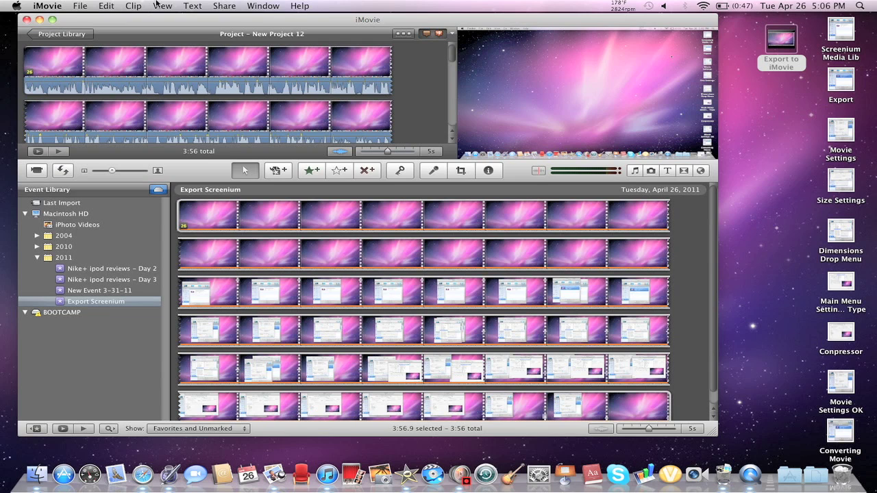
click(79, 5)
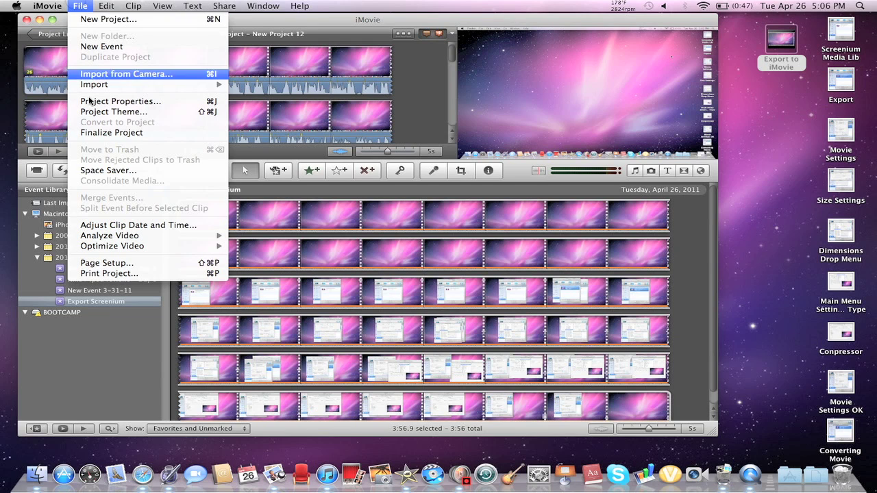
click(81, 369)
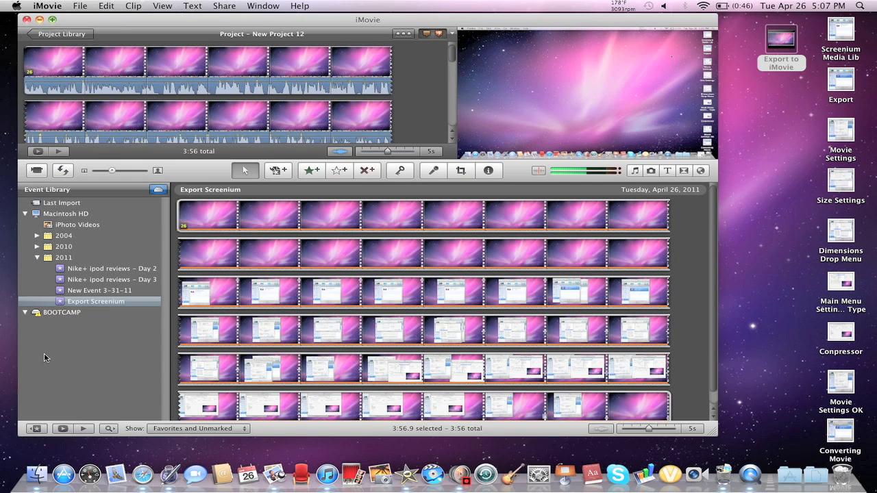
click(464, 480)
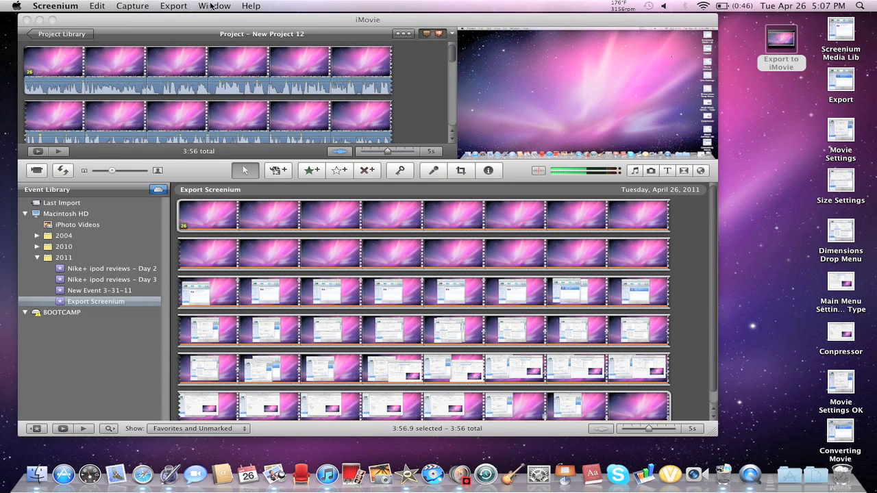
click(138, 5)
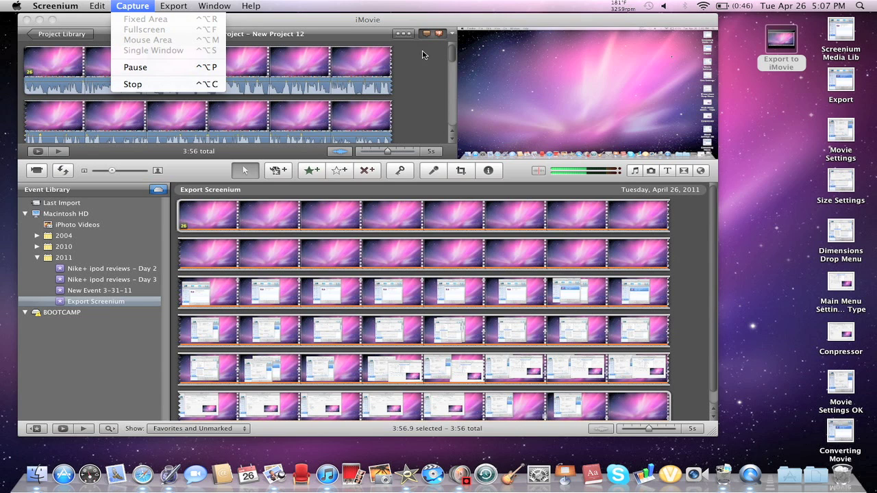
click(749, 130)
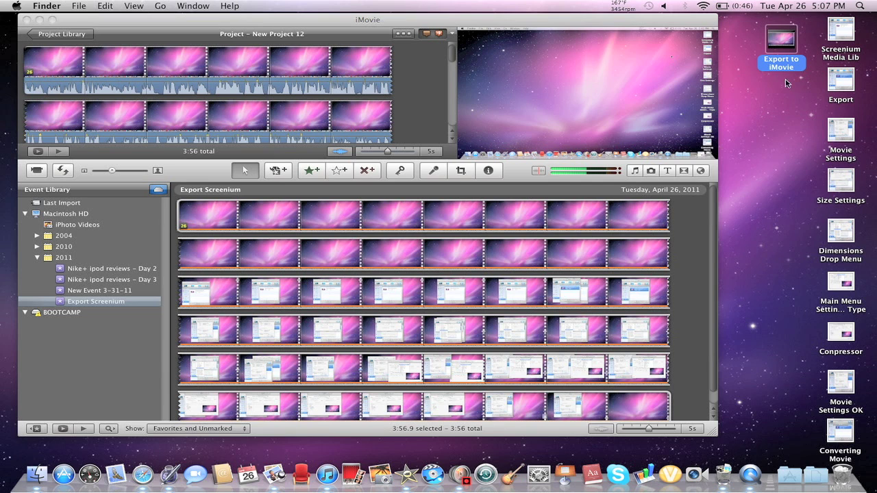
drag(777, 71, 773, 47)
scroll(412, 82, down, 5)
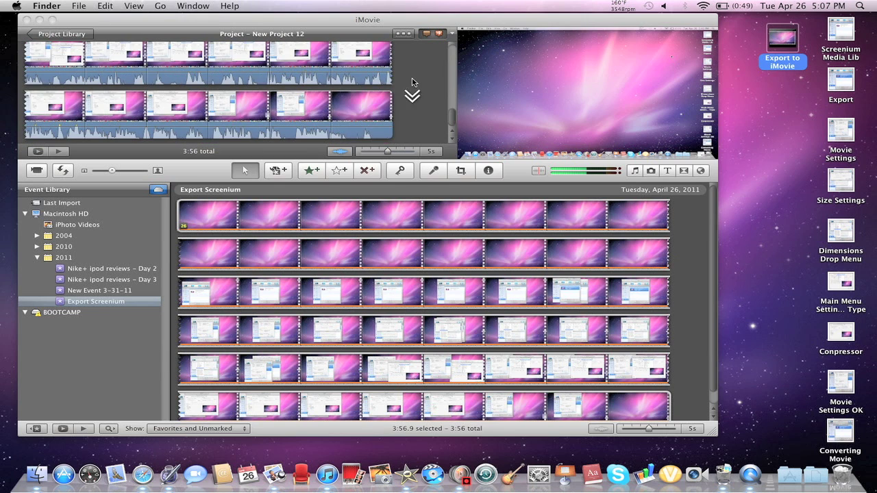